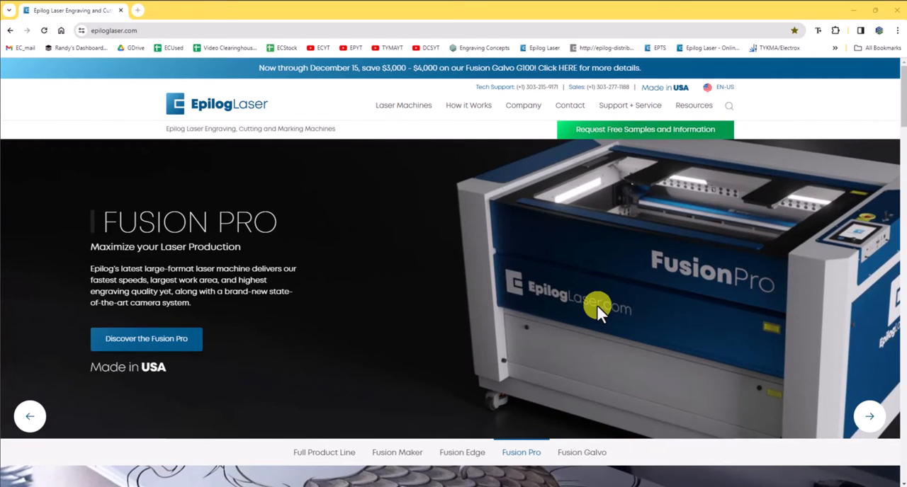
Open the full driver and firmware downloads page on the Epilog Laser website.
left_click(184, 30)
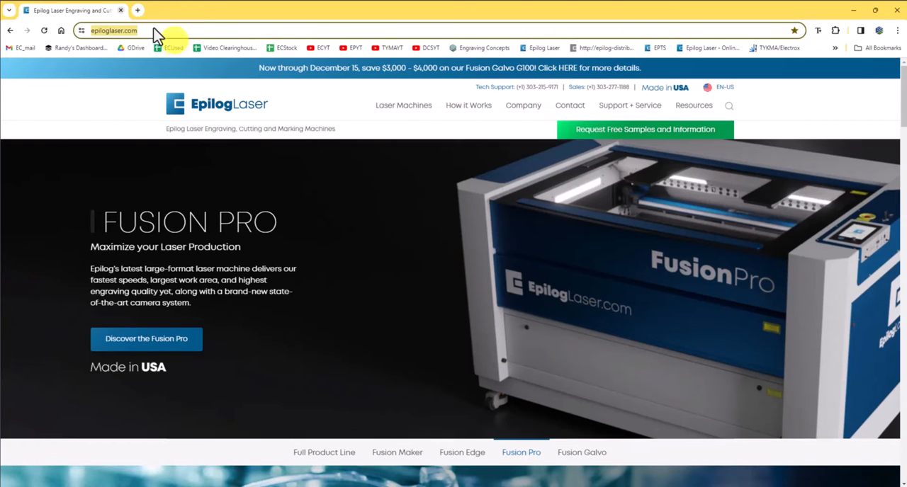
mouse_move(628, 113)
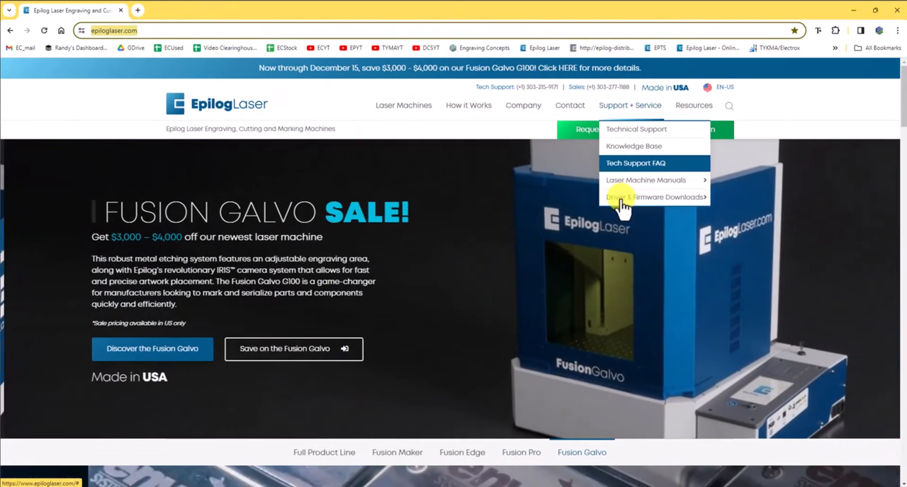
mouse_move(622, 204)
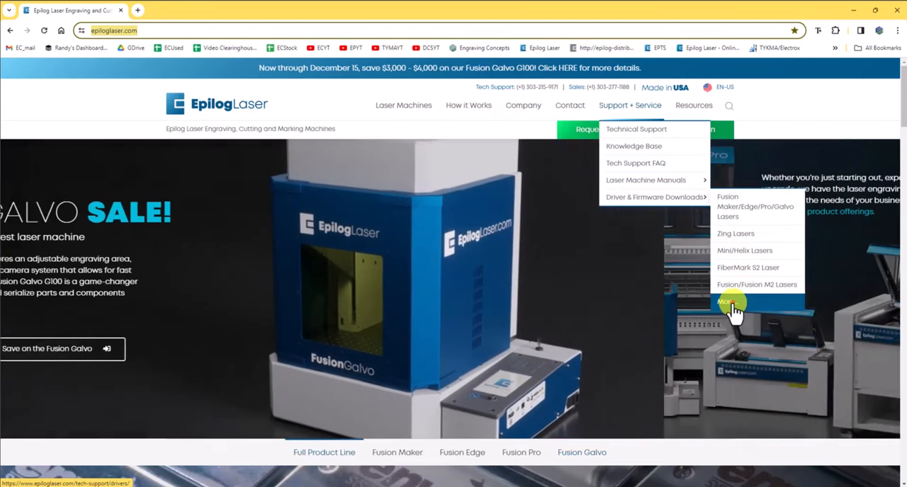
left_click(730, 304)
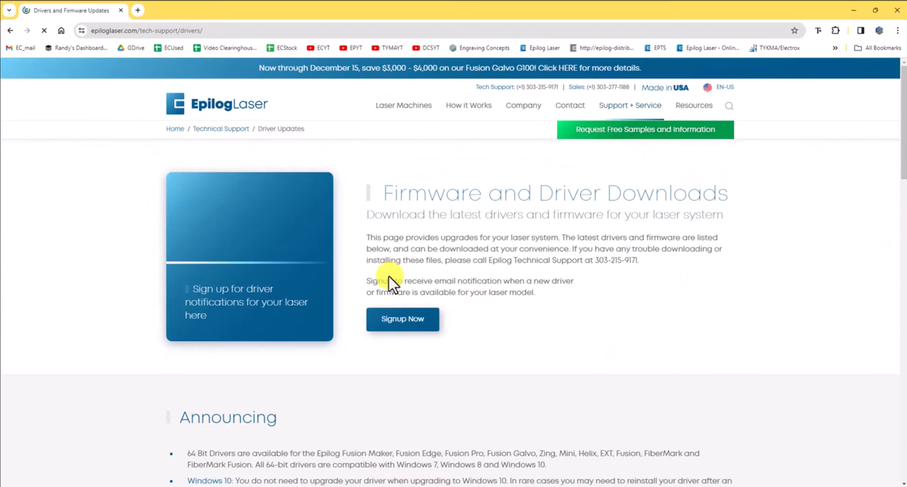
Open the Mini 18/24 and Helix downloads page and save the 9.03 driver as mini_903.exe in the Downloads folder.
scroll(400, 271, "down", 5)
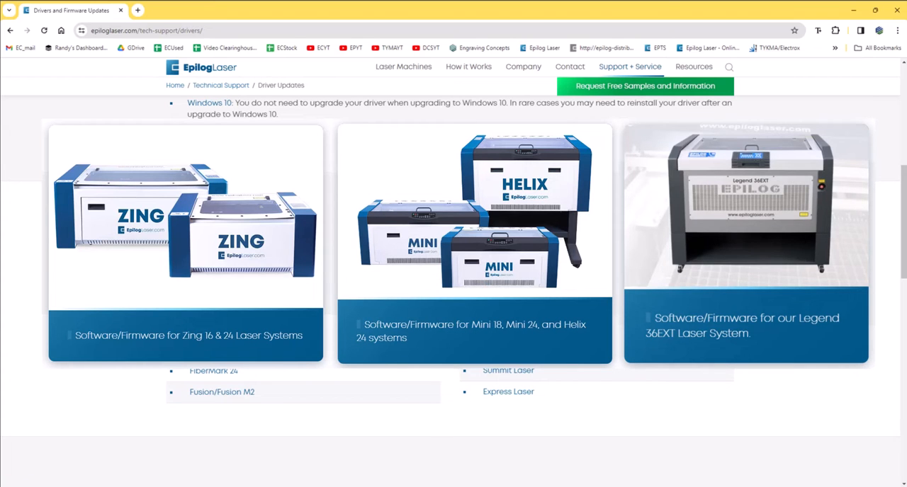
scroll(252, 287, "up", 3)
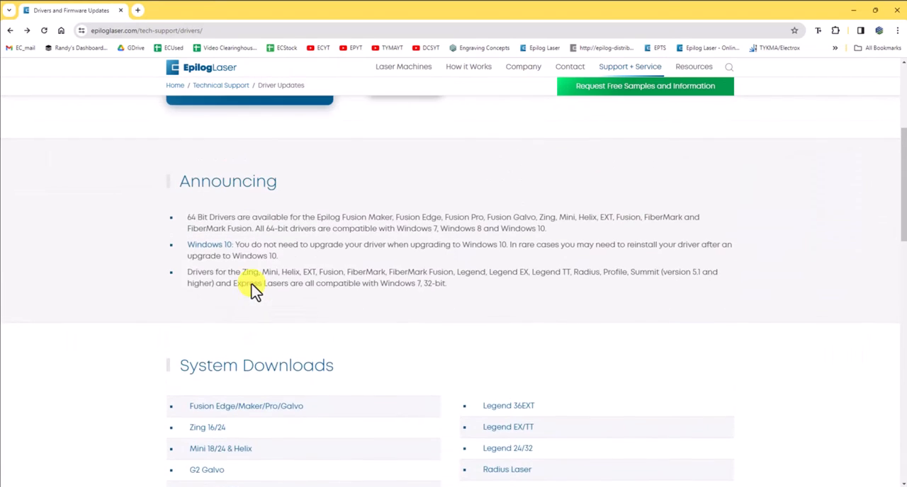
scroll(316, 305, "up", 3)
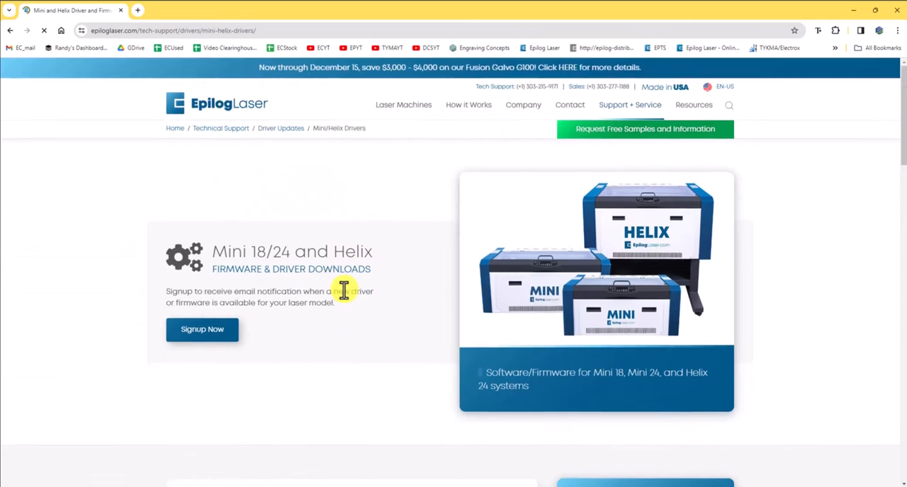
scroll(345, 290, "down", 4)
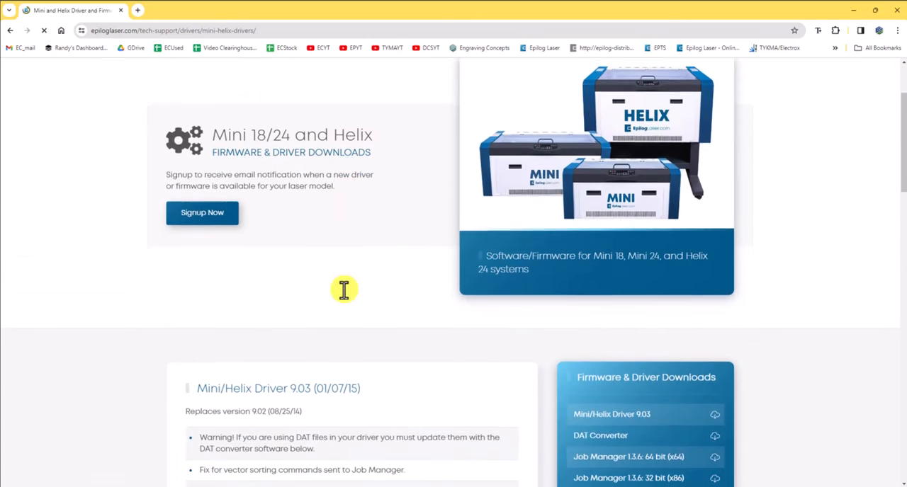
scroll(347, 294, "down", 2)
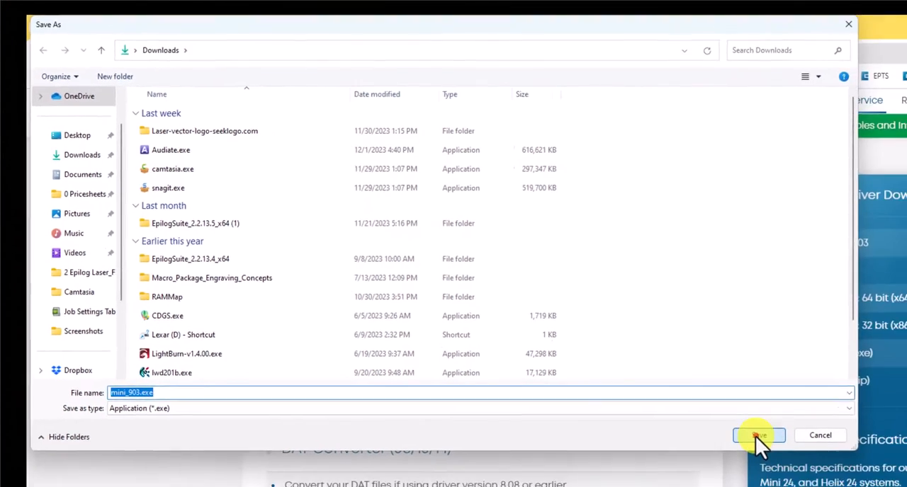
left_click(813, 467)
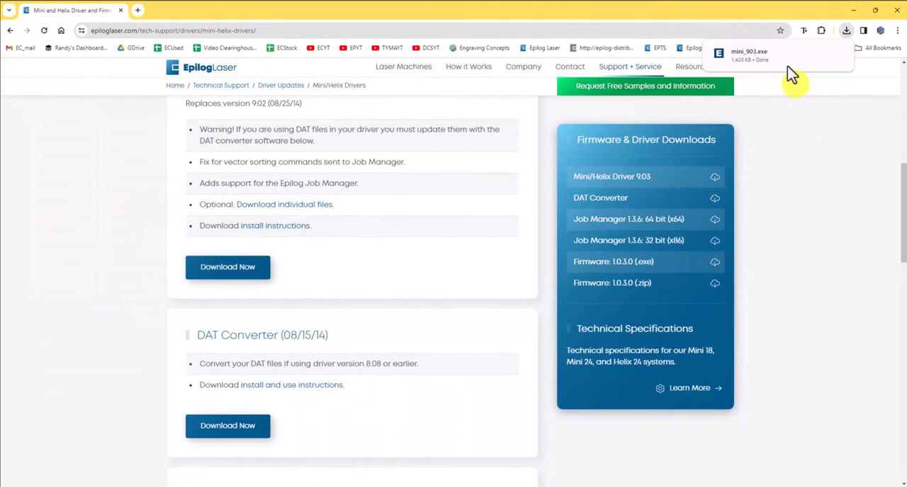
Unzip mini_903.exe to c:/minihelix_driver, overwriting files without prompting.
mouse_move(771, 69)
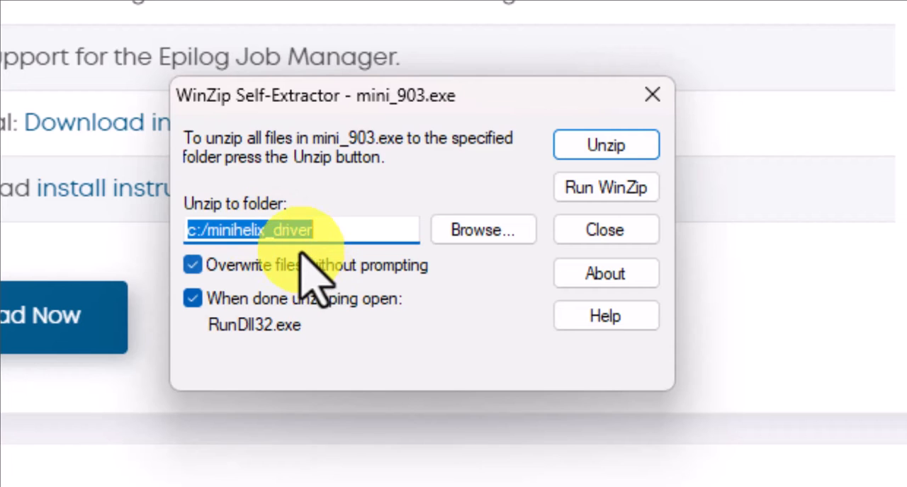
left_click(604, 146)
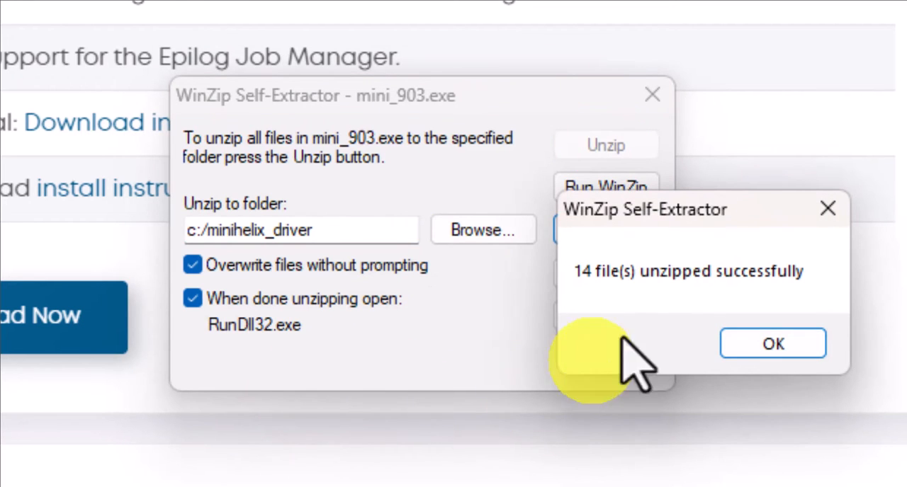
left_click(766, 341)
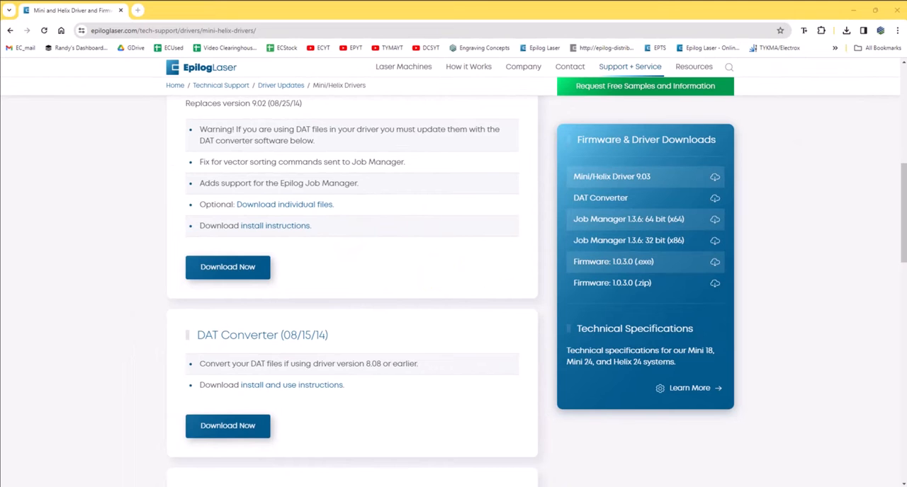
Skip the device search and choose to add a local or network printer with manual settings.
left_click_drag(530, 248, 344, 182)
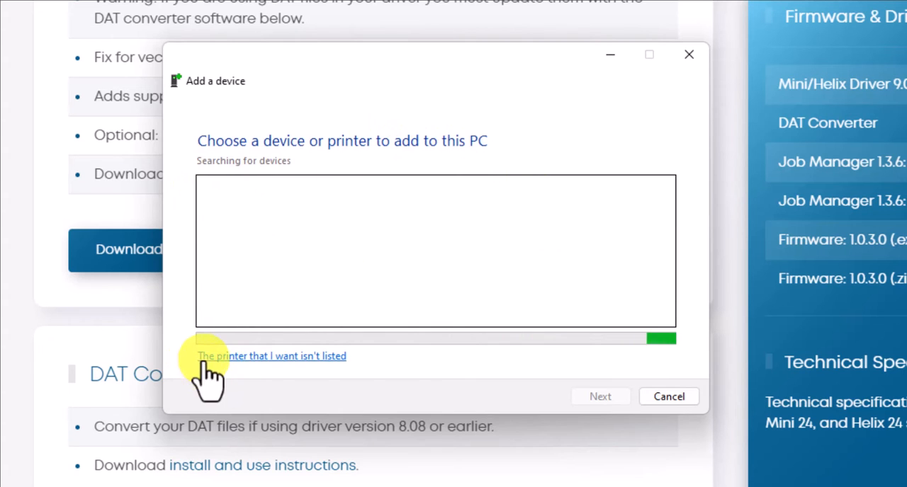
left_click(302, 360)
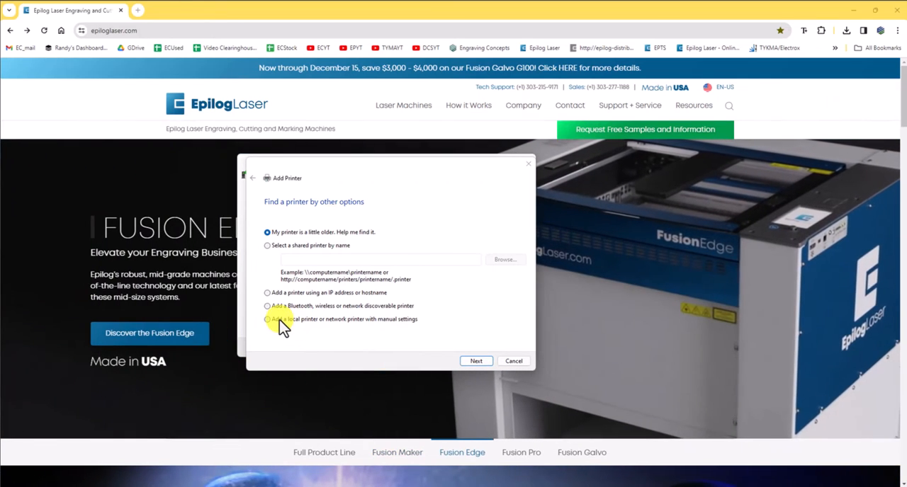
left_click(279, 320)
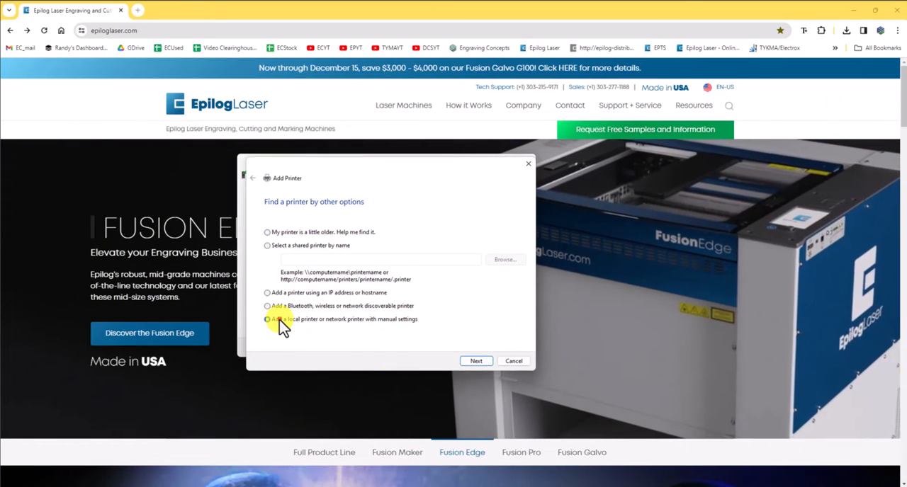
left_click(469, 364)
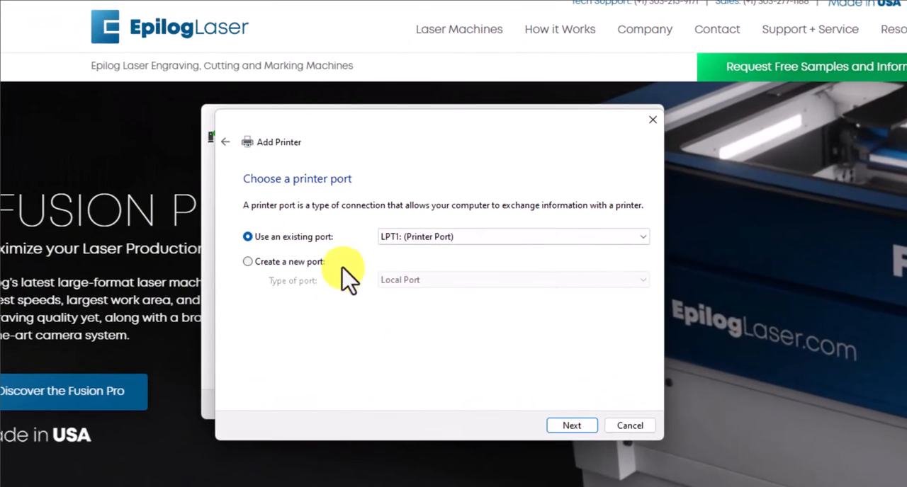
Create a new Standard TCP/IP printer port with the IP address 192.168.3.4.
left_click(395, 239)
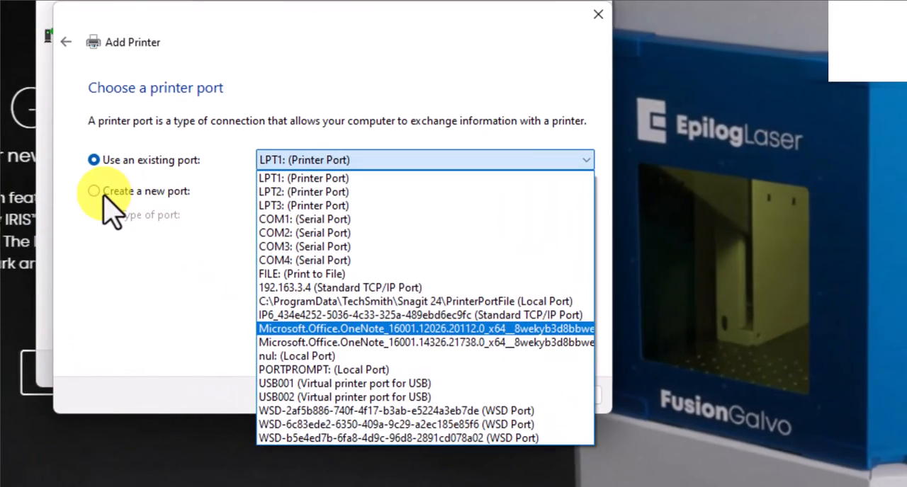
left_click(103, 192)
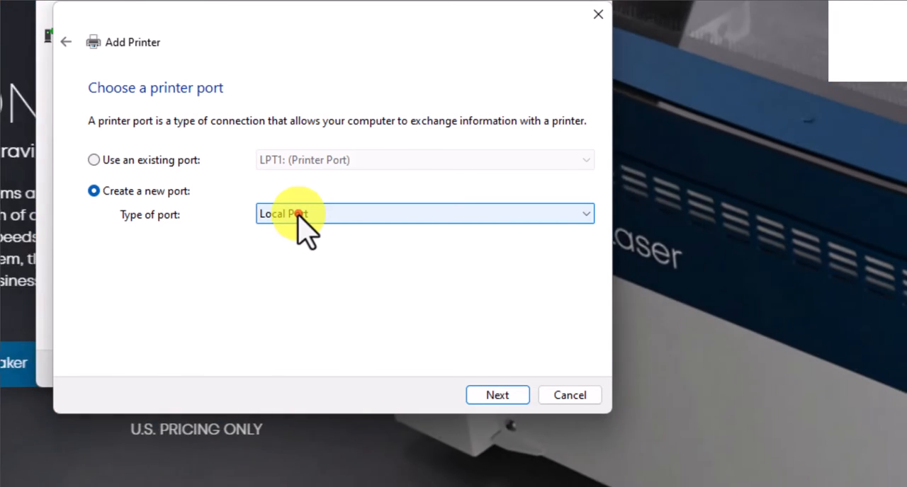
left_click(301, 216)
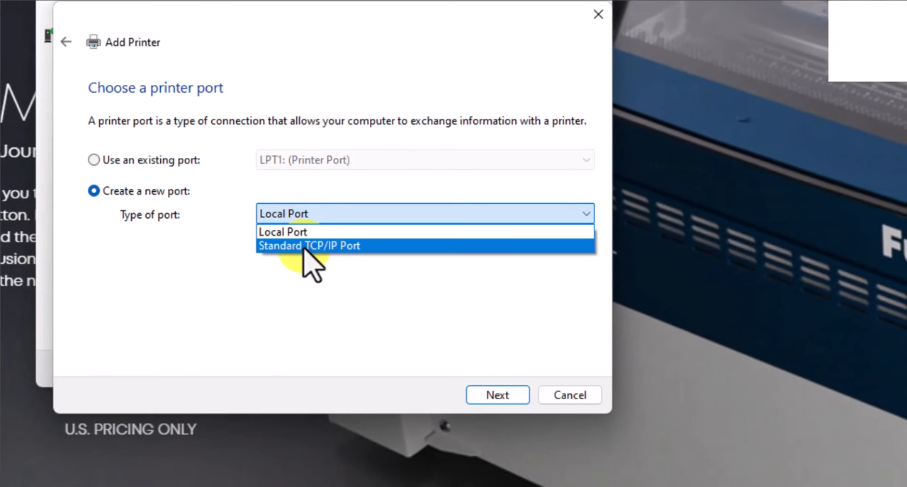
left_click(305, 244)
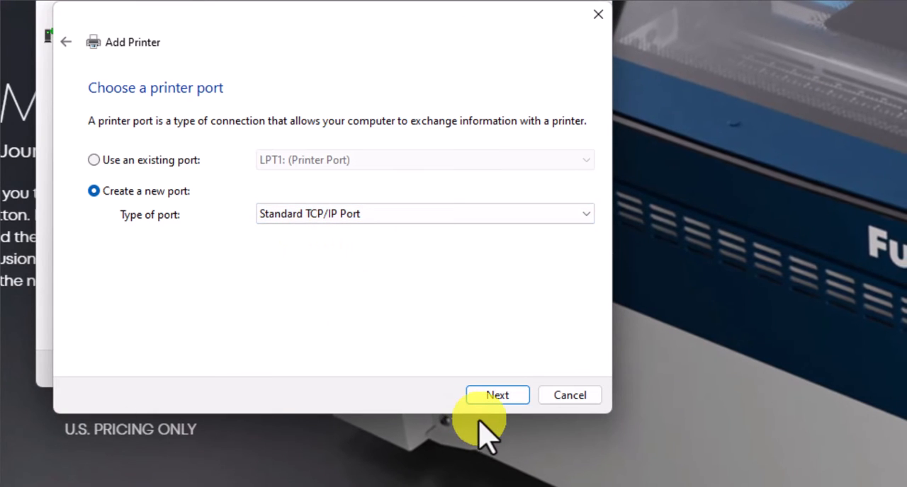
left_click(496, 395)
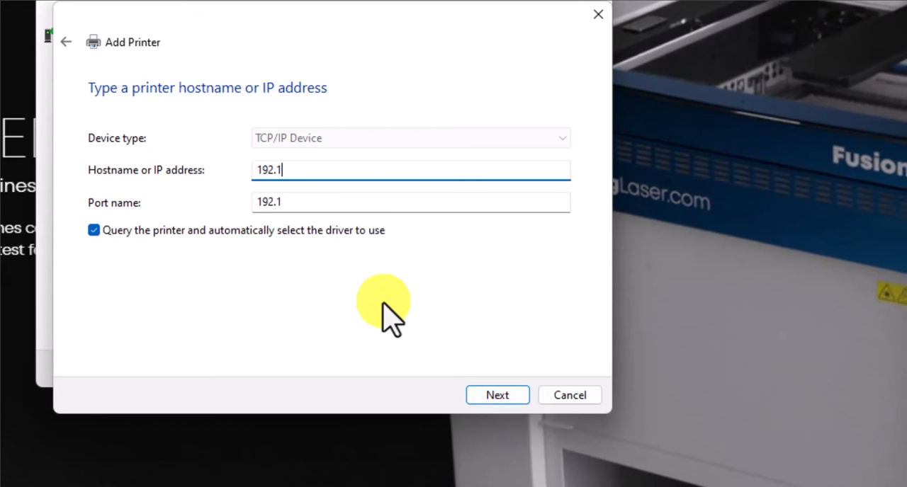
type("192.168.3.4")
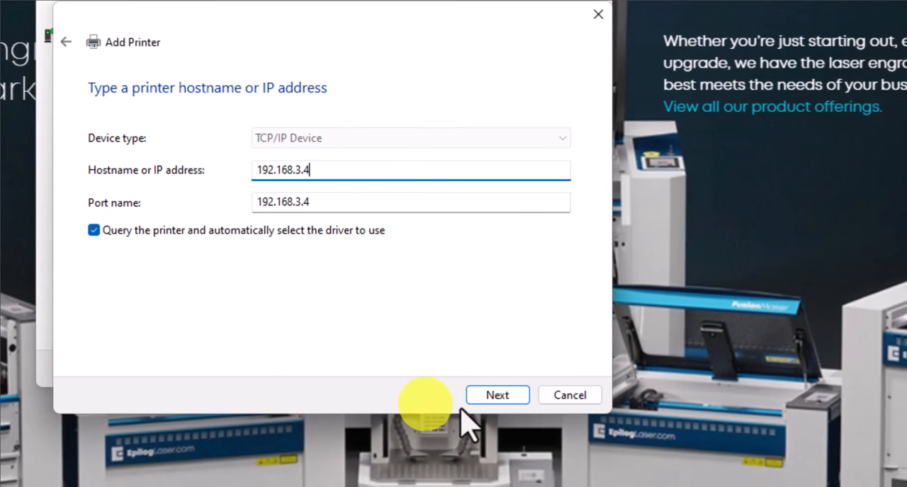
left_click(488, 397)
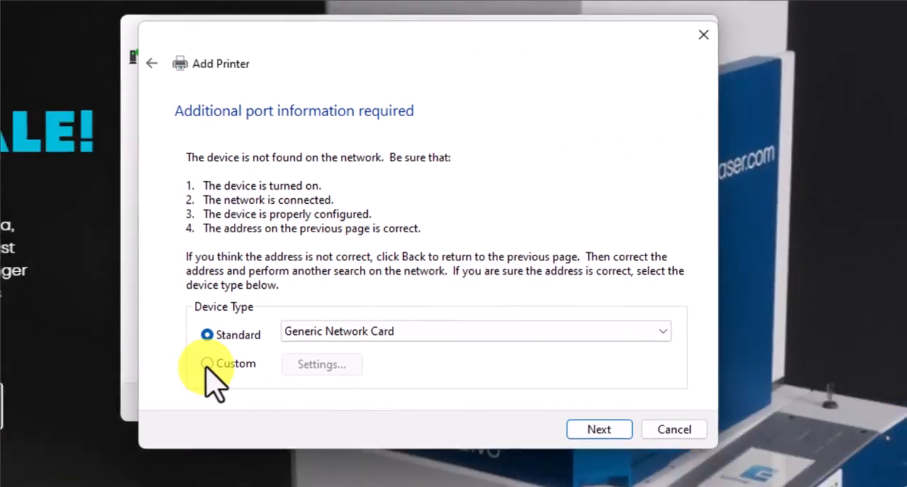
Set the port's device type to Custom and configure it with the LPR protocol and queue name Legend.
left_click(254, 341)
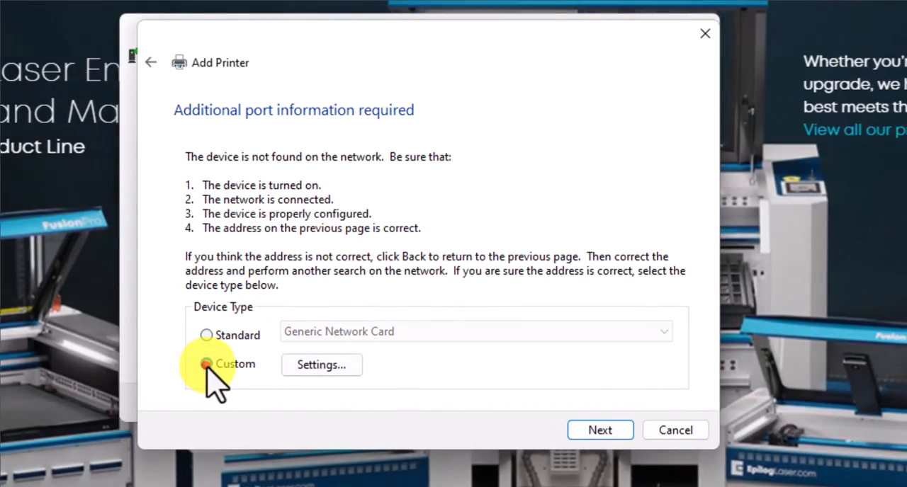
left_click(308, 366)
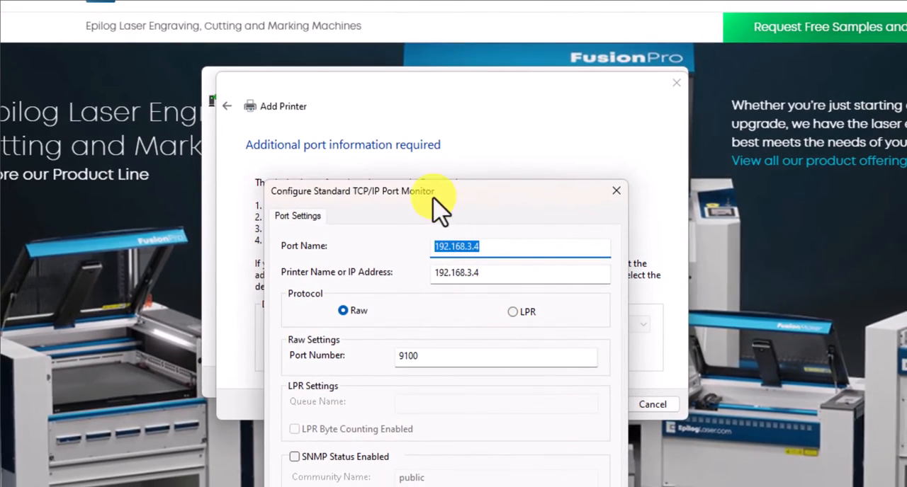
left_click_drag(426, 191, 430, 57)
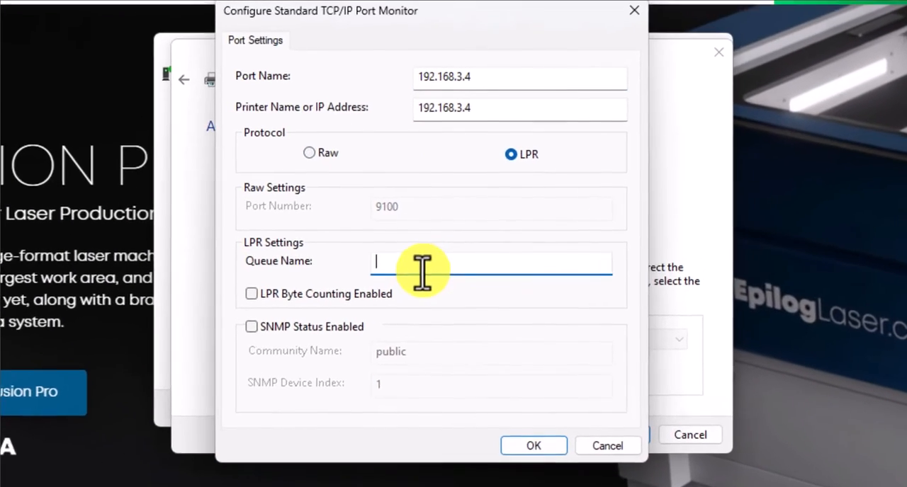
type("Legend")
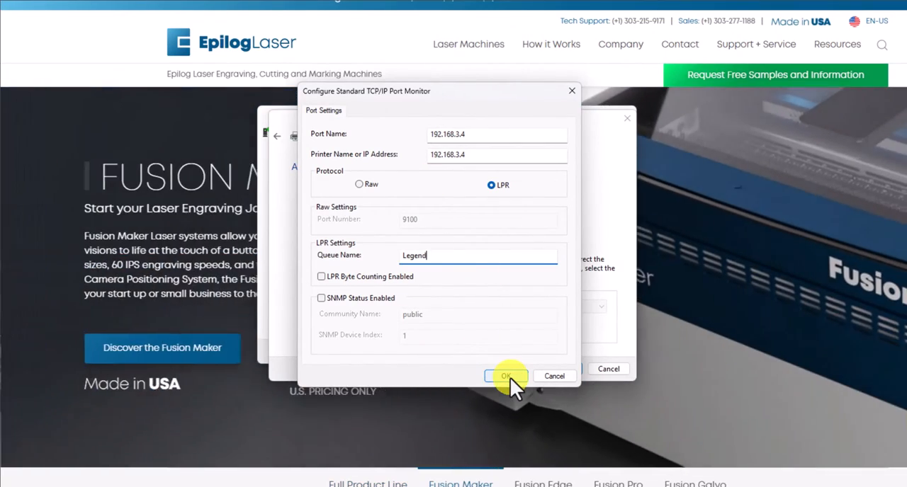
left_click(508, 376)
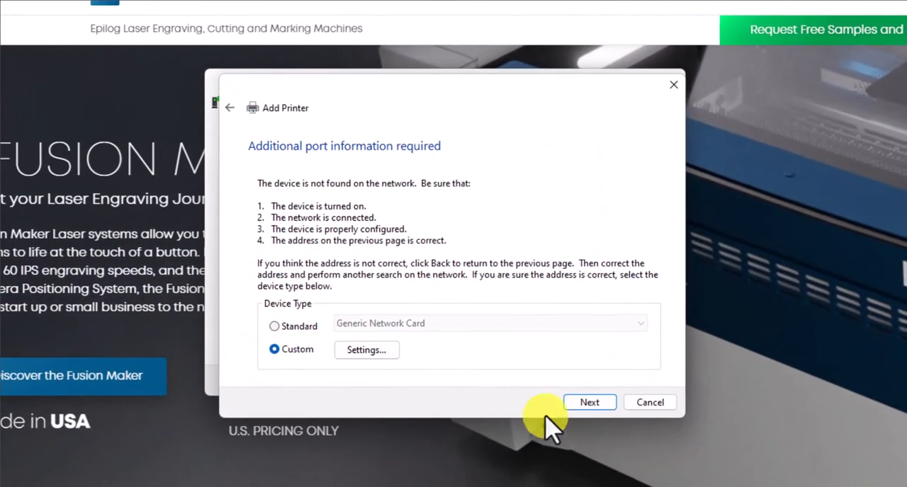
left_click(589, 402)
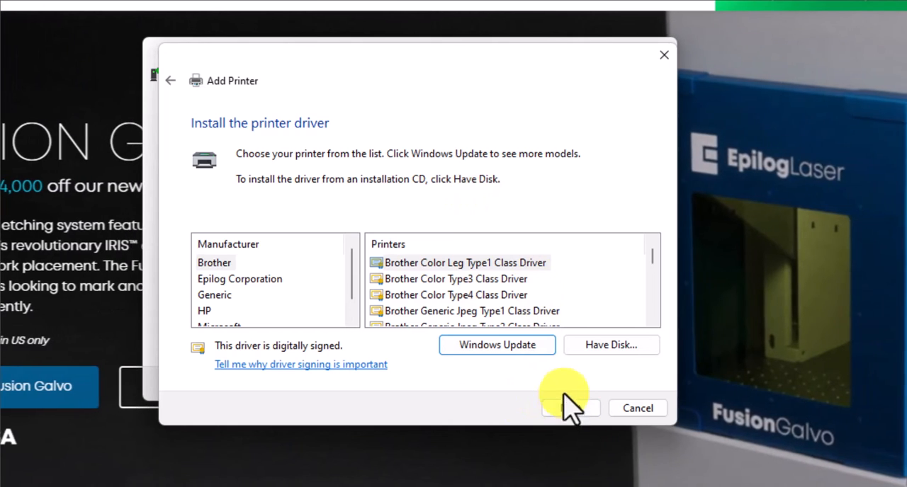
Load the printer driver from disk using EpilogWinAll.inf in the minihelix_driver folder on the C: drive.
left_click(598, 346)
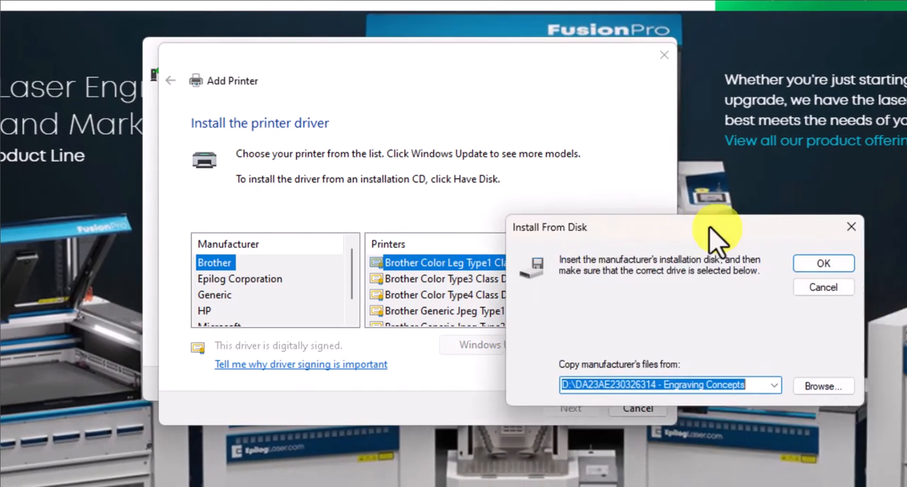
left_click_drag(711, 228, 509, 59)
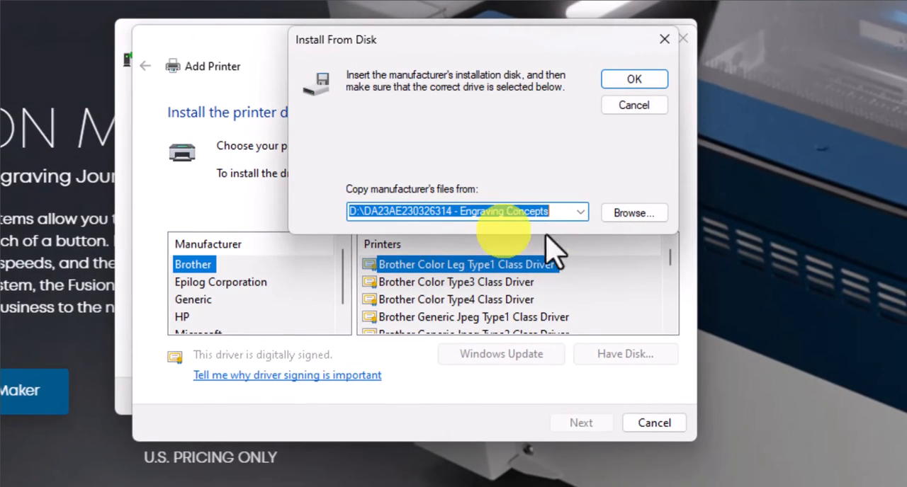
left_click(628, 214)
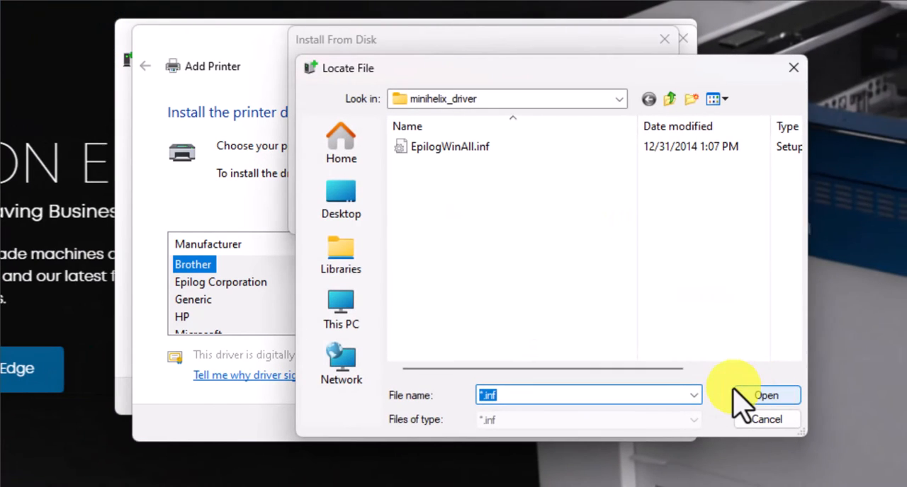
left_click(619, 99)
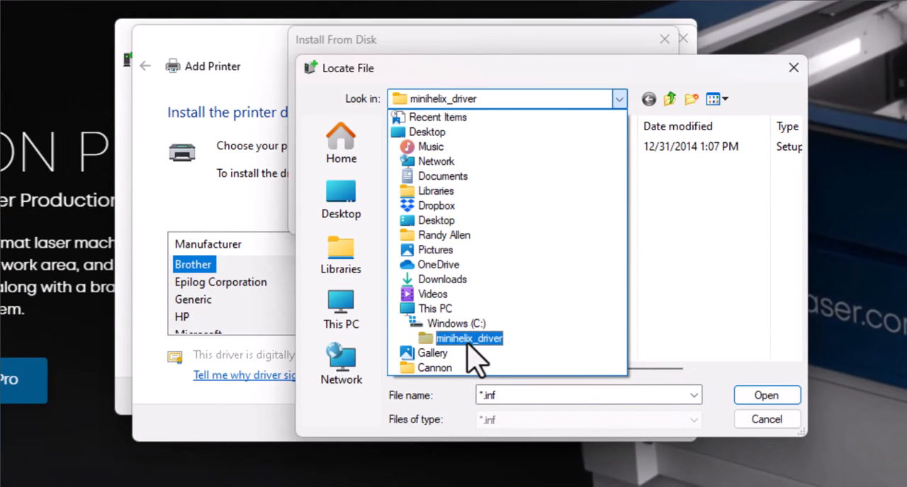
left_click(467, 340)
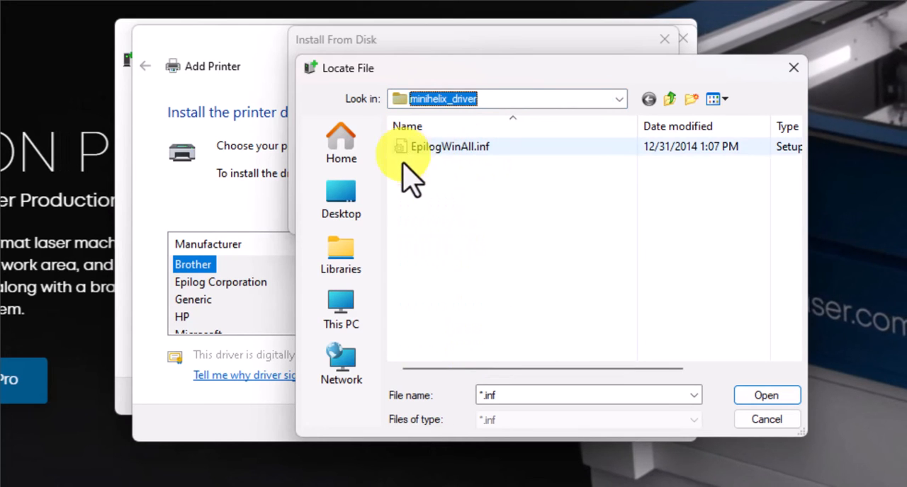
left_click(448, 150)
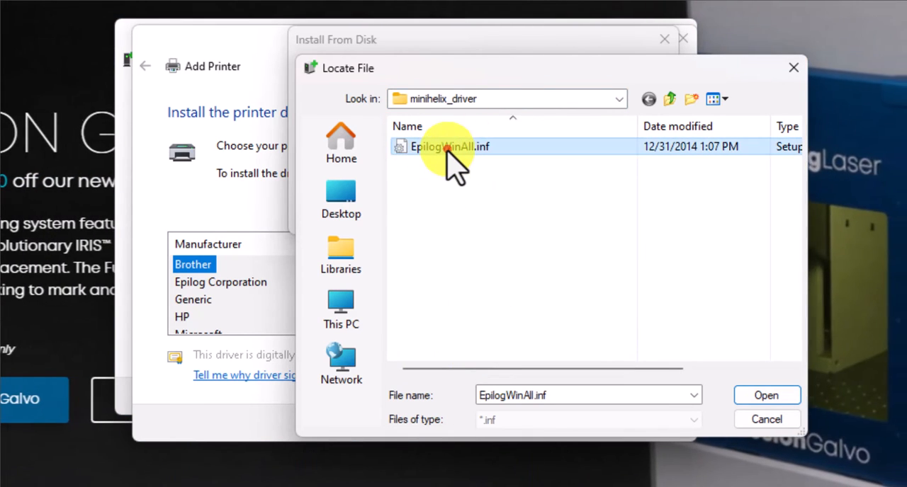
left_click(762, 399)
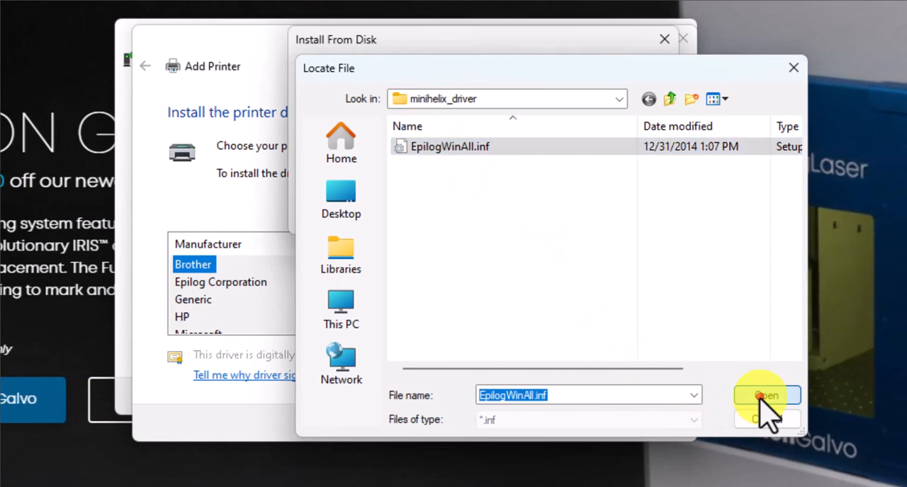
left_click(618, 80)
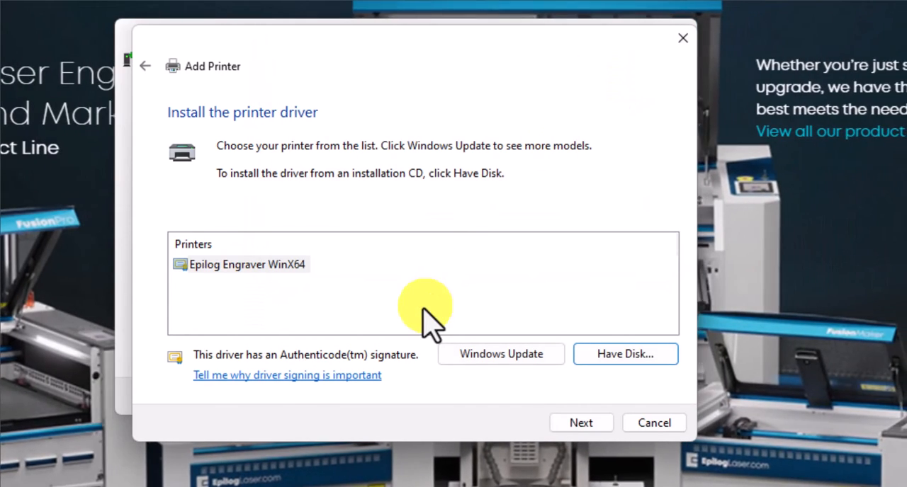
Accept the Epilog Engraver WinX64 driver and choose to replace the currently installed driver.
left_click(579, 422)
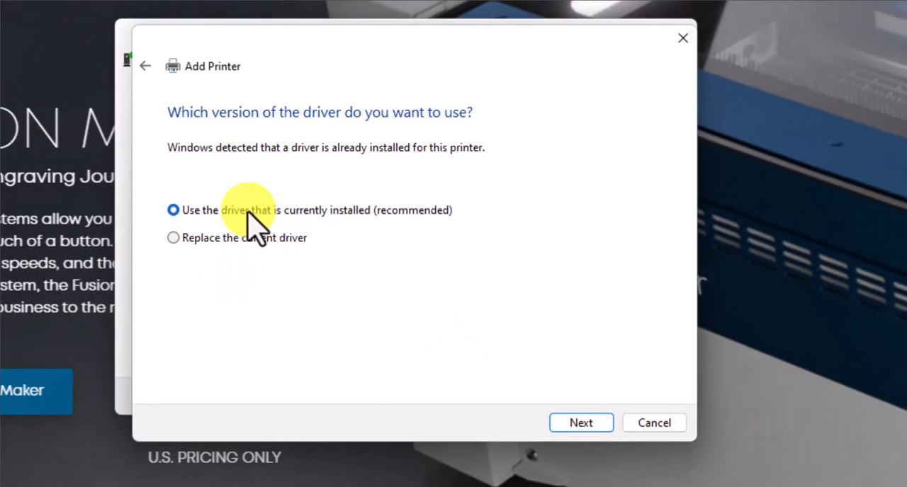
left_click(204, 238)
left_click(577, 425)
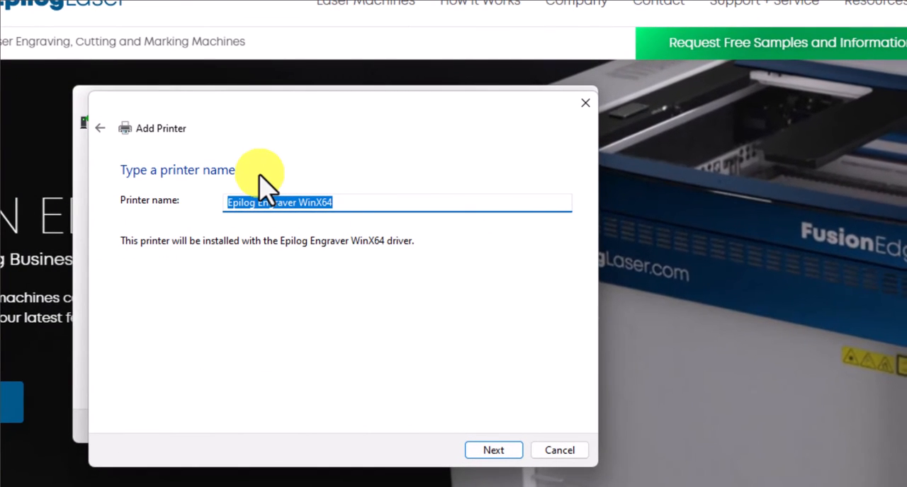
Name the printer Helix 60, leave it unshared, and finish adding it as the default printer.
type("Helix")
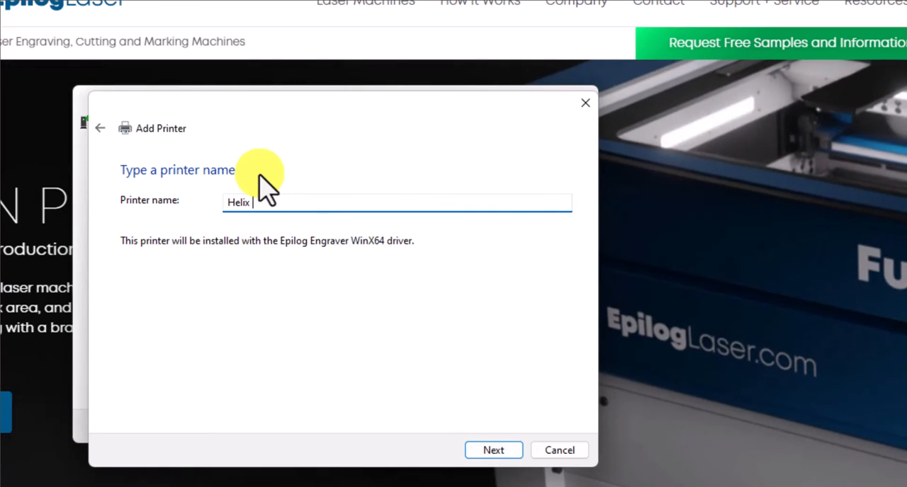
type(" 60")
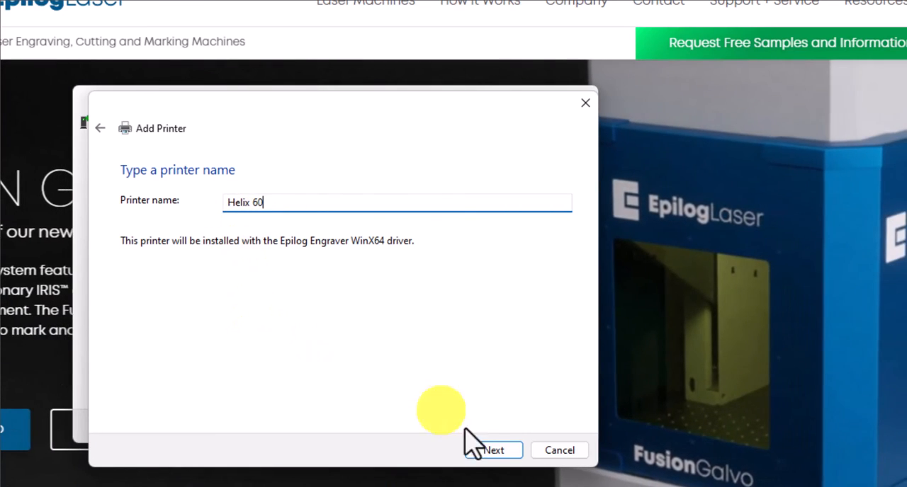
left_click(485, 449)
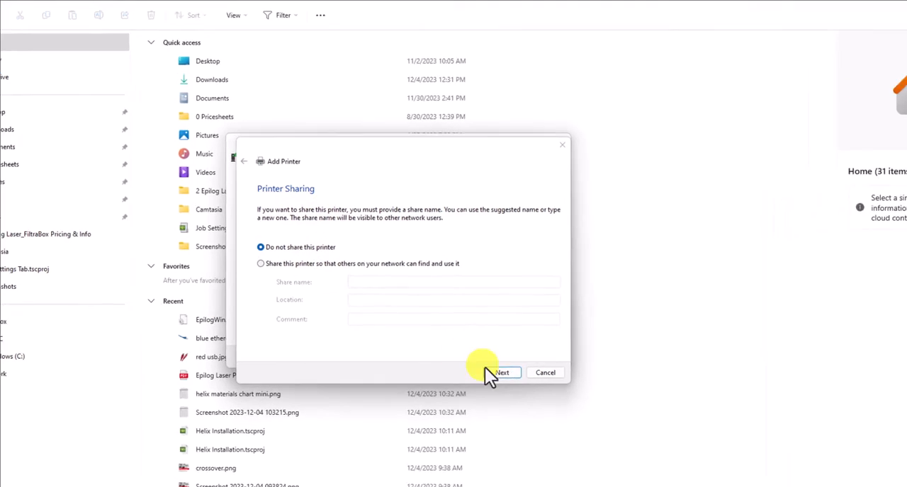
left_click(490, 373)
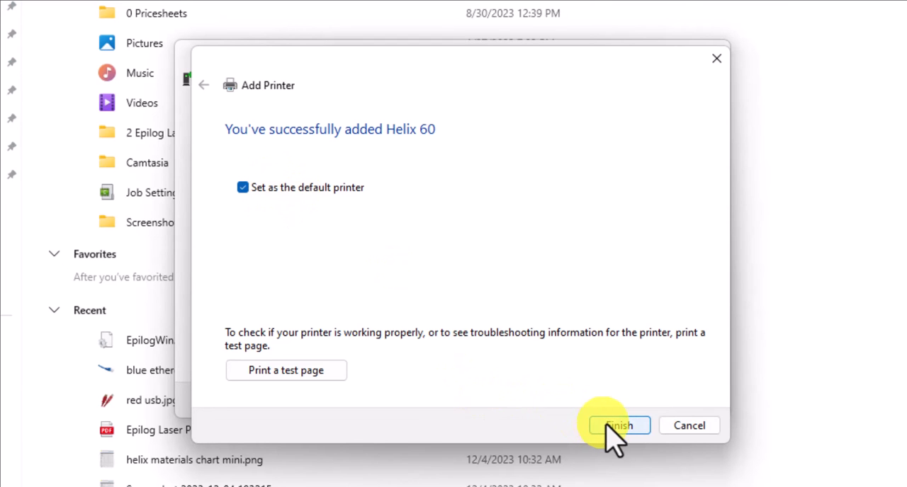
left_click(611, 425)
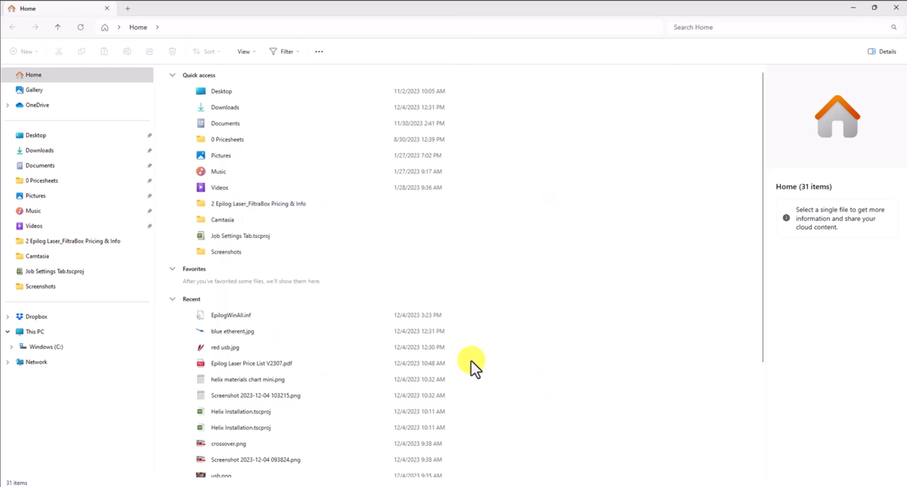
left_click(895, 10)
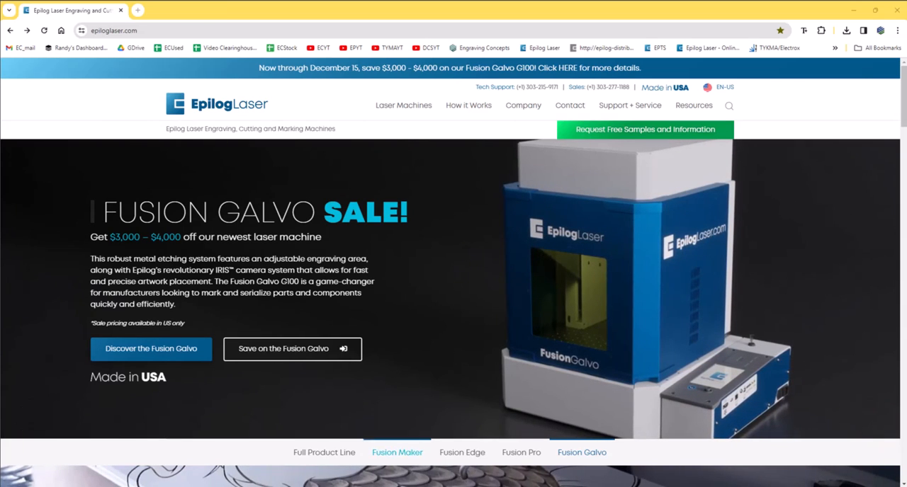
Open the Control Panel from File Explorer and go through its devices and printers link to the Printers & scanners settings.
key("super+e")
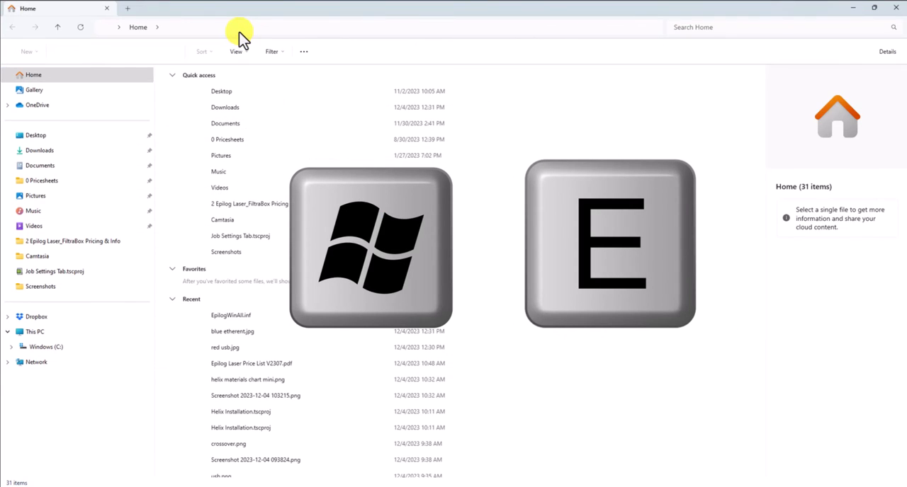
left_click(239, 32)
type("control panel")
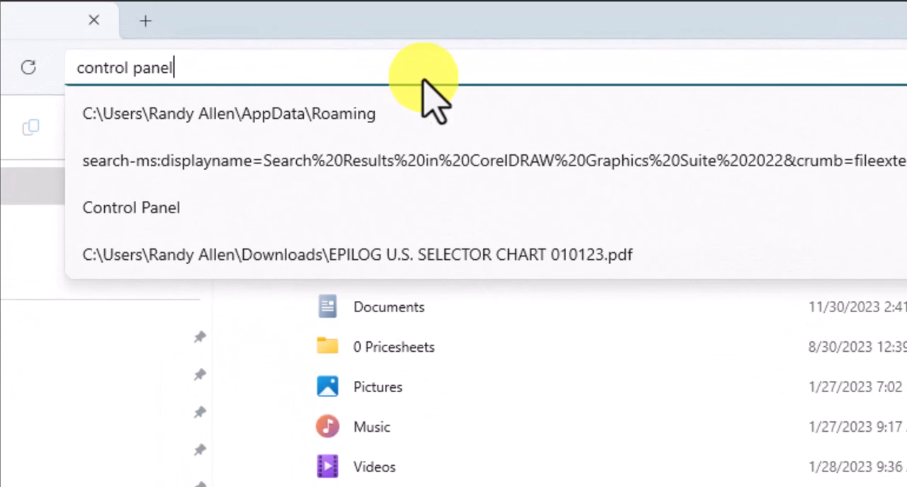
key("Return")
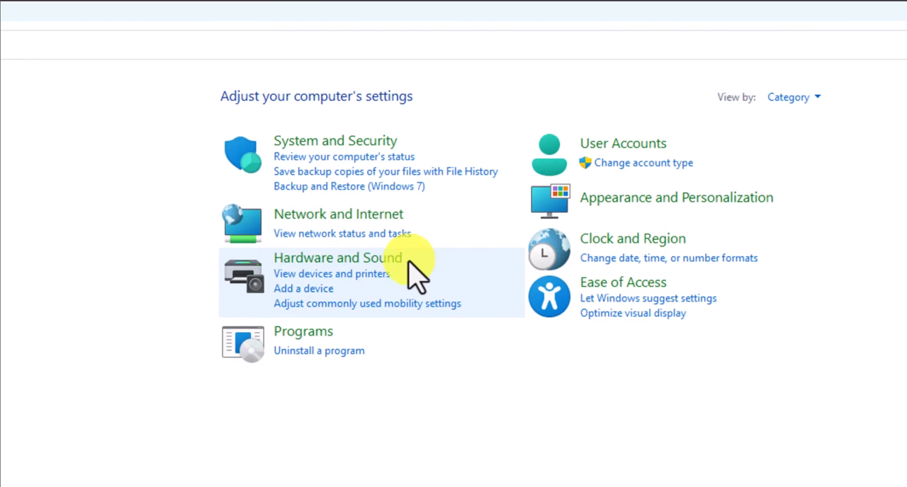
left_click(331, 275)
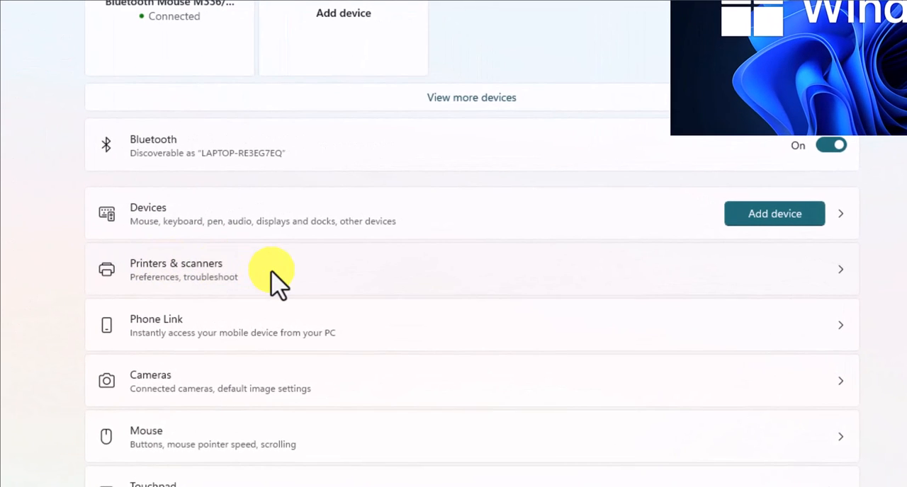
left_click(271, 271)
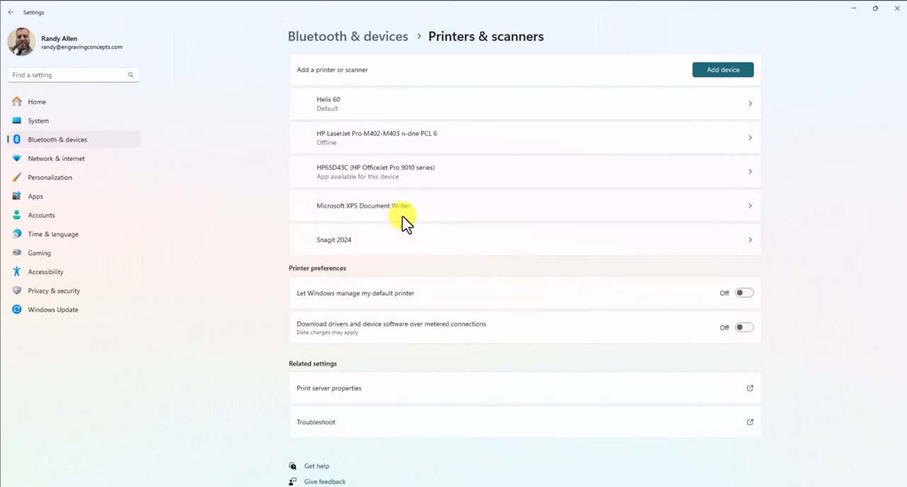